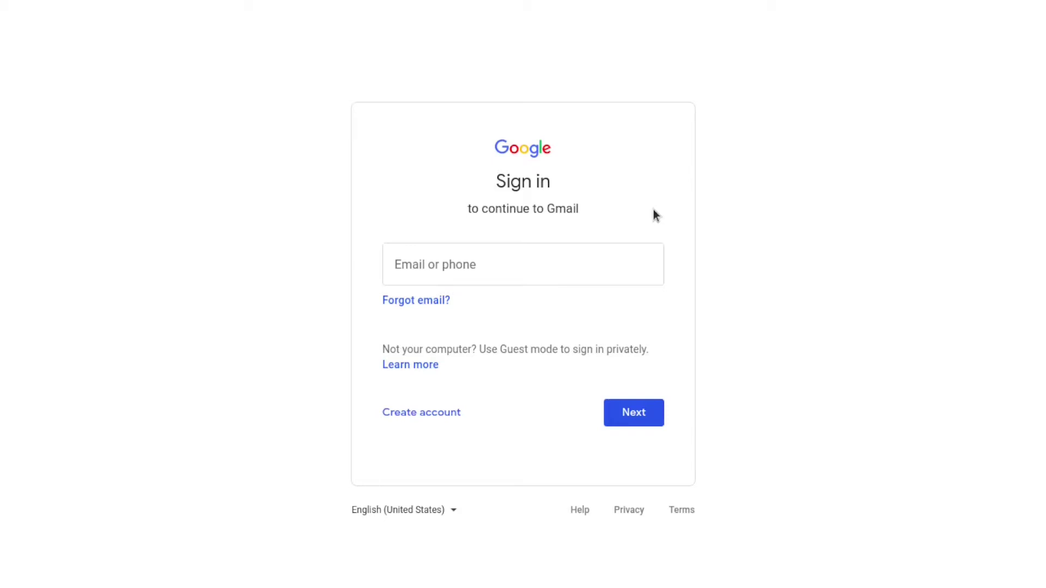
# Enter the account's Gmail address, fixing typing mistakes, and continue to the password page
pyautogui.click(445, 266)
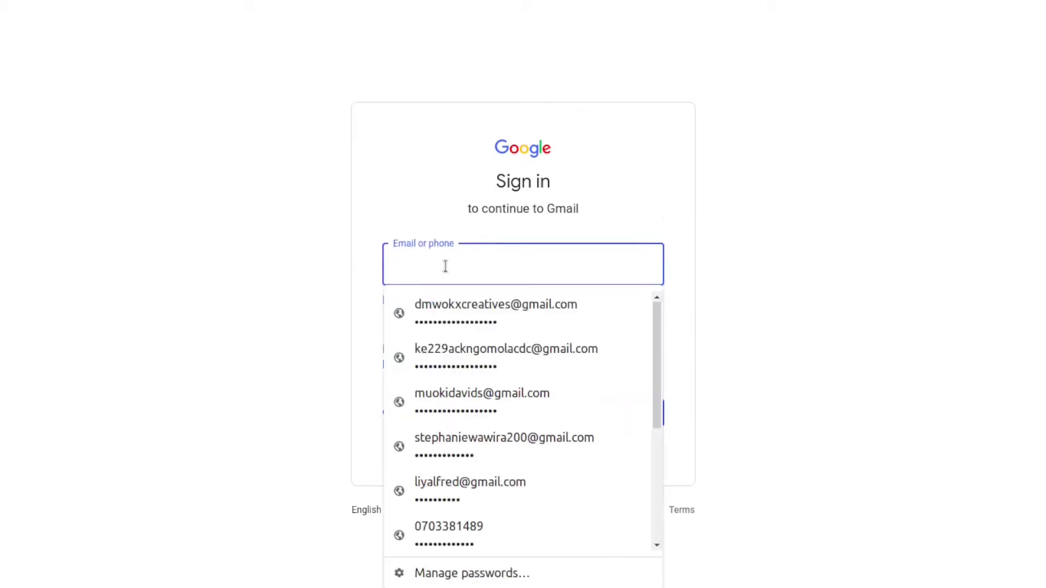
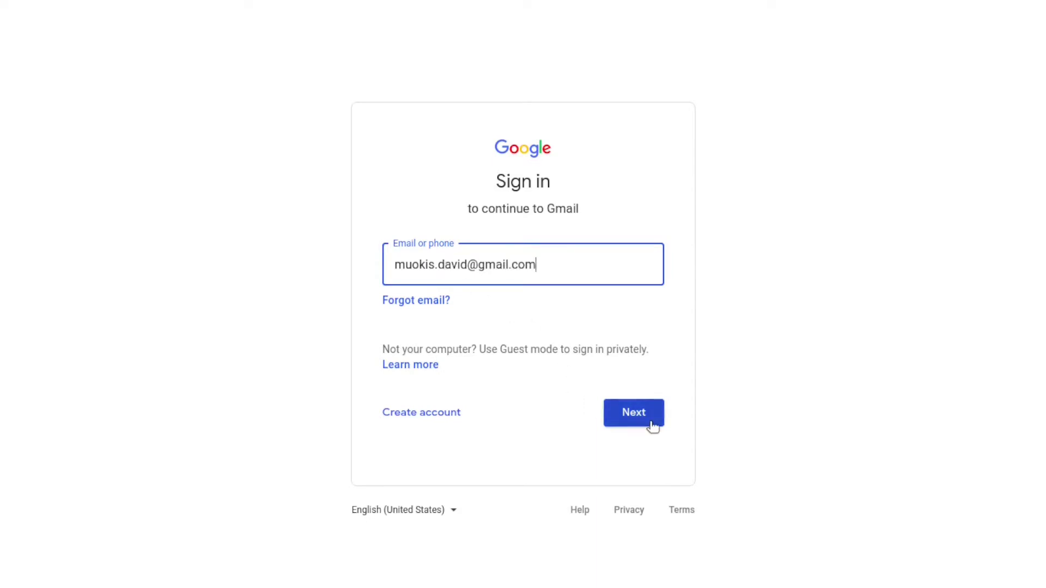
pyautogui.click(633, 412)
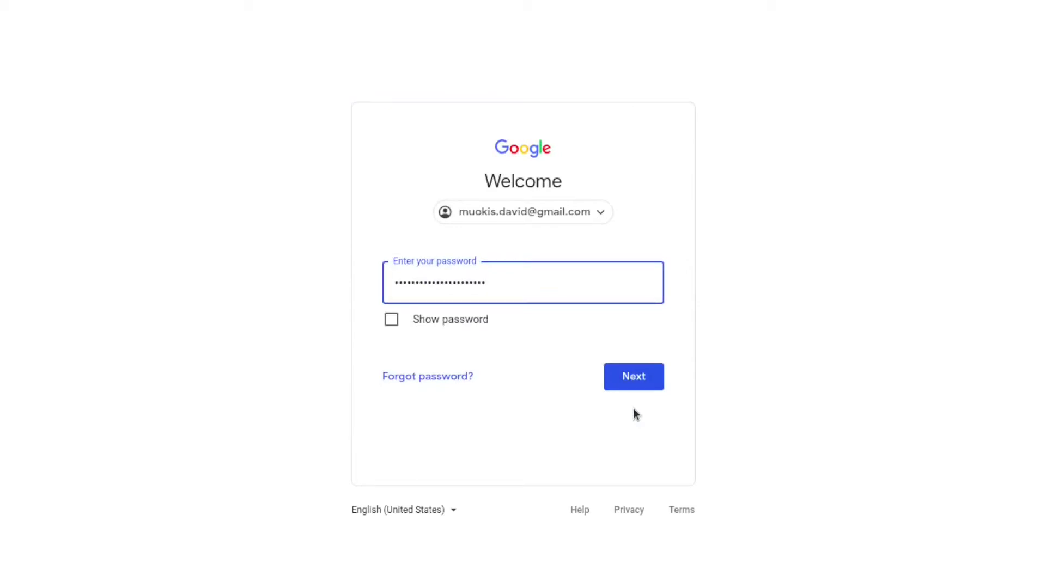
# Replace the autofilled password with the pasted account password and sign in
pyautogui.press('BackSpace')
pyautogui.press('BackSpace')
pyautogui.press('BackSpace')
pyautogui.press('BackSpace')
pyautogui.press('BackSpace')
pyautogui.press('BackSpace')
pyautogui.press('BackSpace')
pyautogui.press('BackSpace')
pyautogui.press('BackSpace')
pyautogui.press('BackSpace')
pyautogui.press('BackSpace')
pyautogui.press('BackSpace')
pyautogui.press('BackSpace')
pyautogui.press('BackSpace')
pyautogui.press('BackSpace')
pyautogui.press('BackSpace')
pyautogui.press('BackSpace')
pyautogui.press('BackSpace')
pyautogui.press('BackSpace')
pyautogui.press('BackSpace')
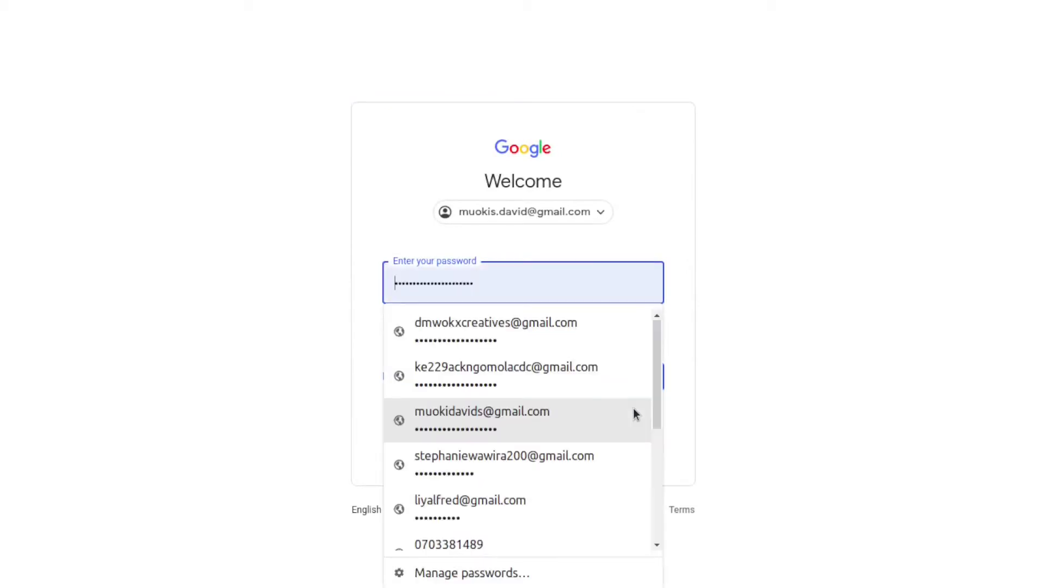
pyautogui.hotkey('ctrl', 'v')
pyautogui.press('Return')
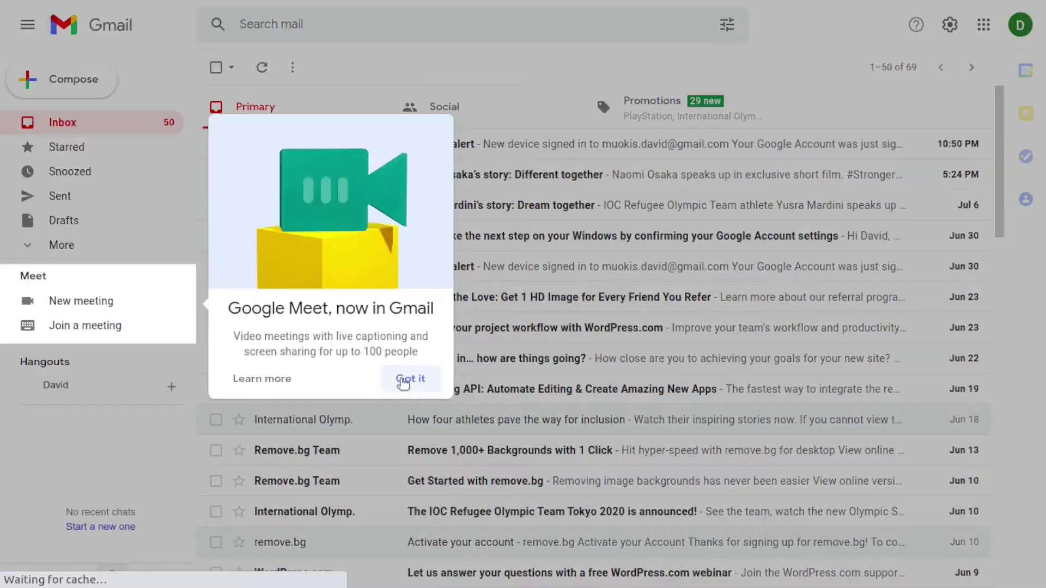
# Dismiss the Google Meet popup and open Manage your Google Account from the profile avatar
pyautogui.click(409, 379)
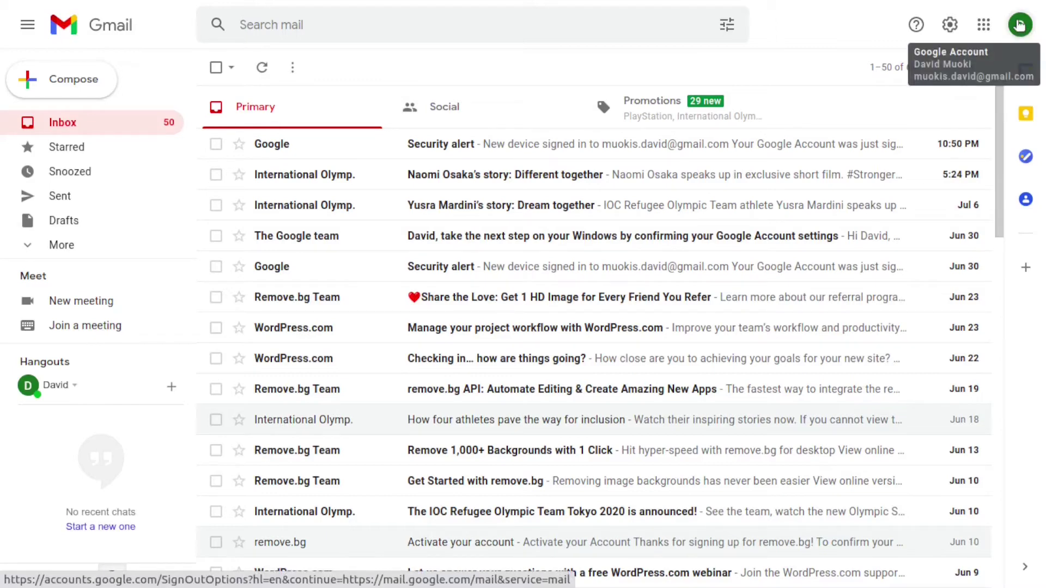
pyautogui.click(1019, 25)
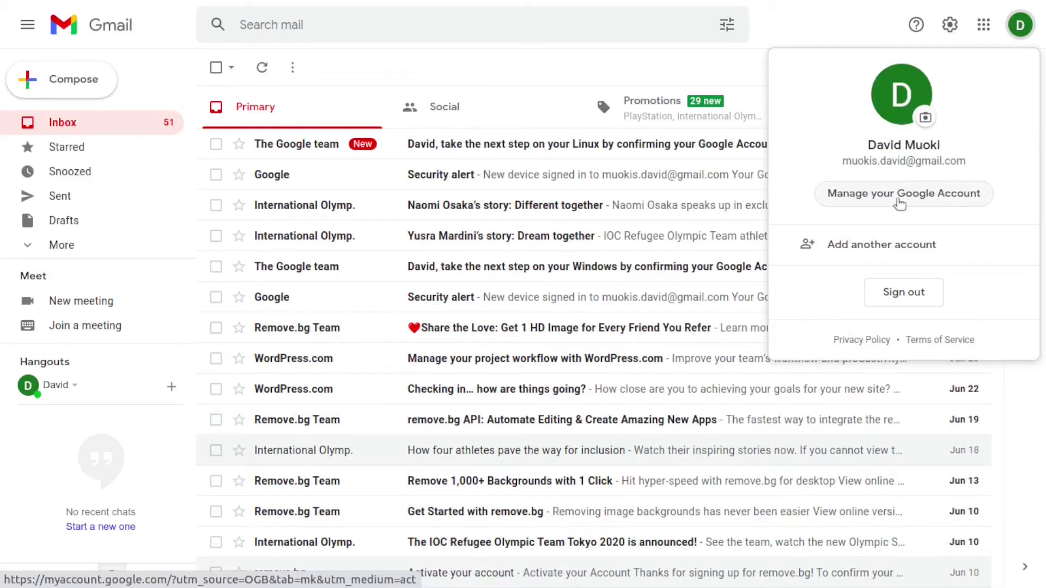
pyautogui.click(900, 200)
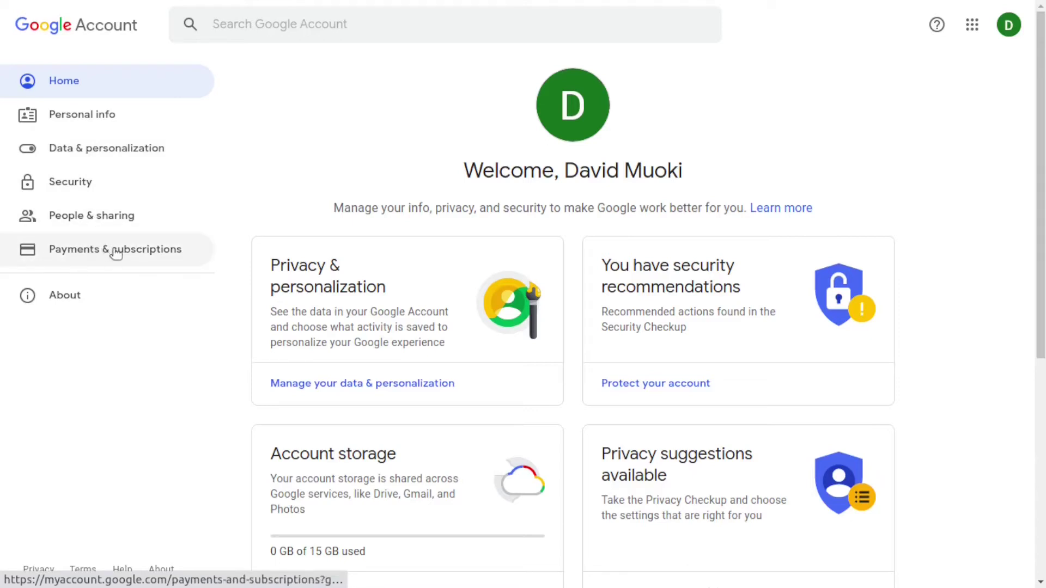
# Scroll through the Personal info details, then switch to the Security page
pyautogui.click(83, 116)
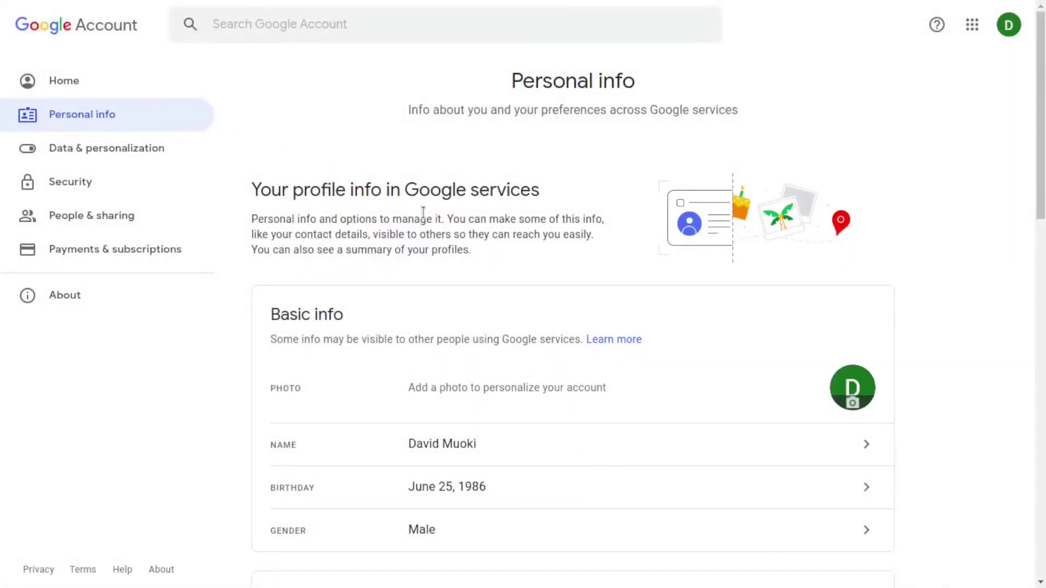
pyautogui.scroll(-1, 589, 353)
pyautogui.scroll(-2, 589, 353)
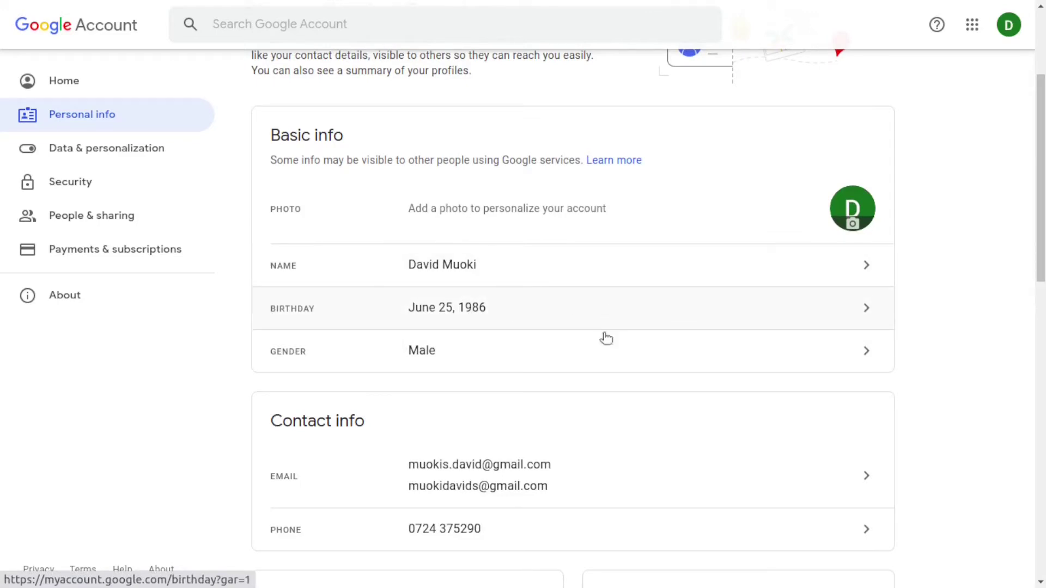
pyautogui.scroll(-2, 583, 367)
pyautogui.scroll(1, 585, 370)
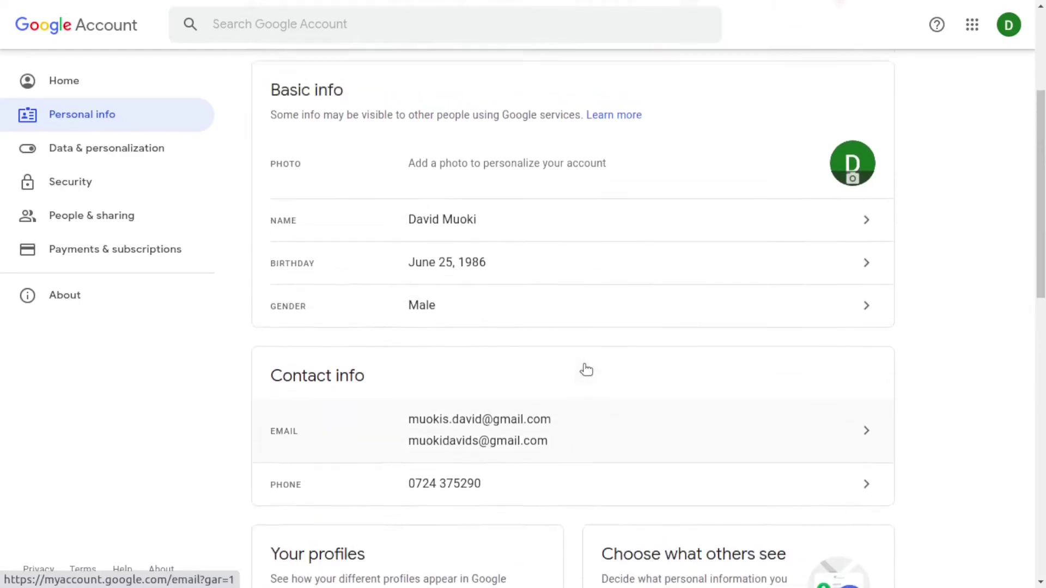
pyautogui.scroll(-3, 583, 365)
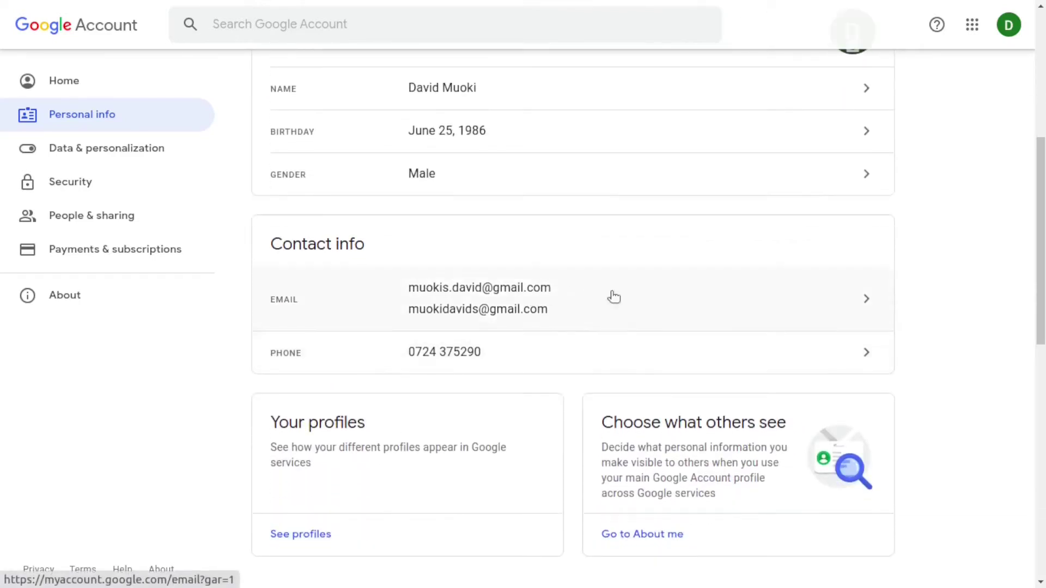
pyautogui.scroll(3, 561, 310)
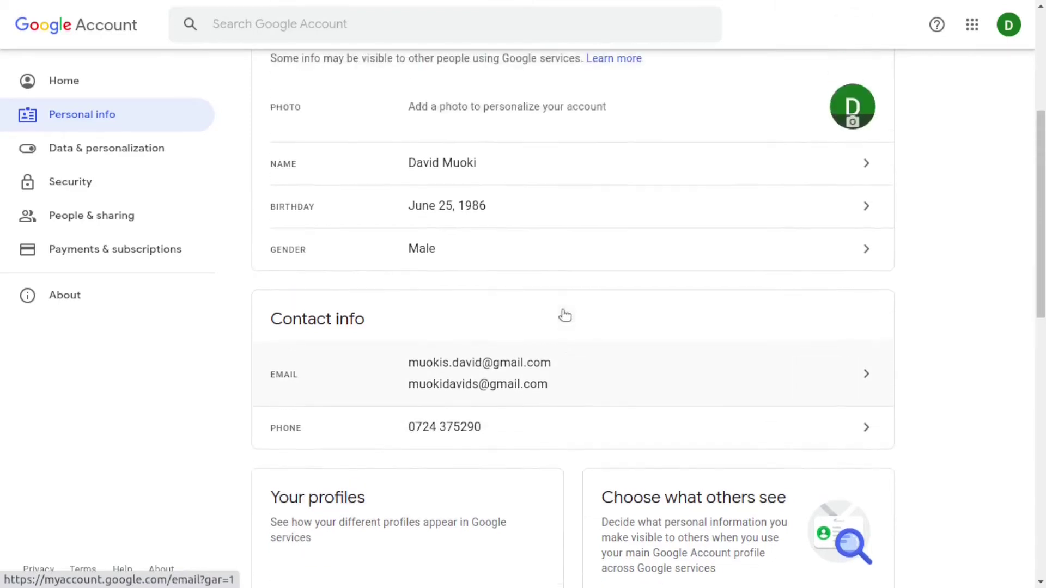
pyautogui.scroll(1, 564, 315)
pyautogui.scroll(2, 691, 168)
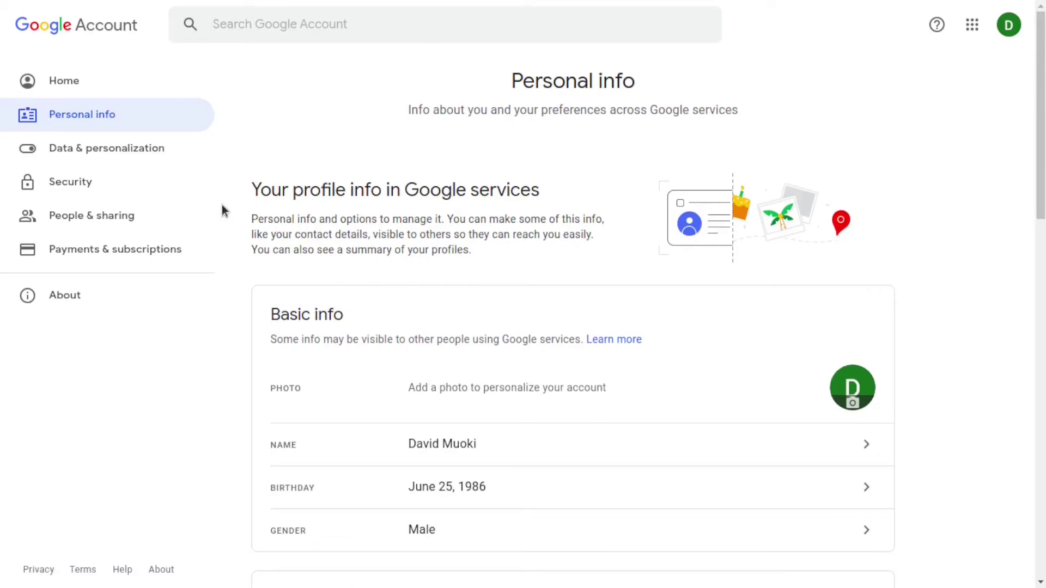
pyautogui.click(72, 184)
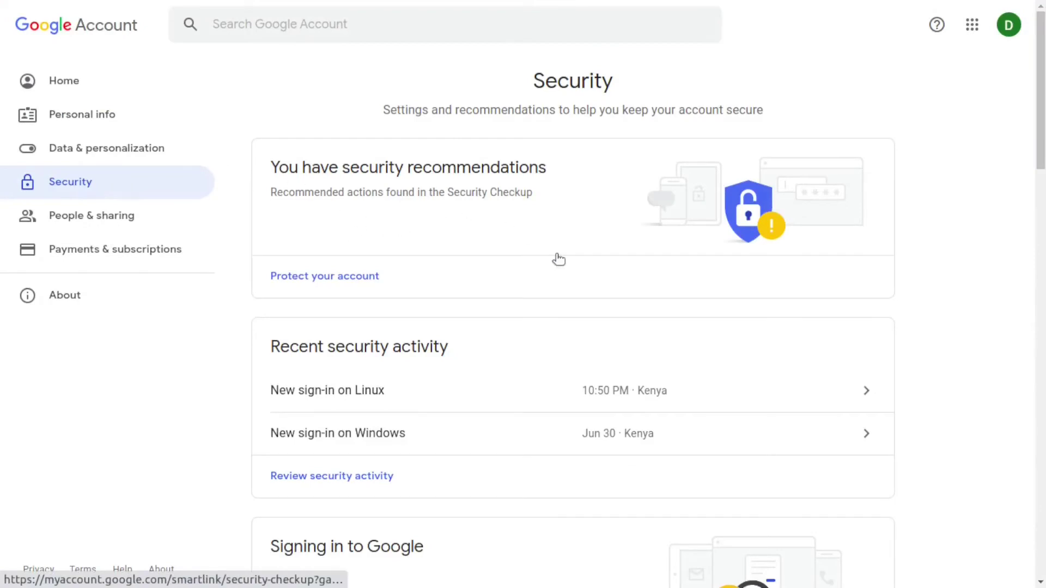
# Scroll down to 'Signing in to Google', where 2-Step Verification and phone sign-in show Off
pyautogui.scroll(-2, 559, 259)
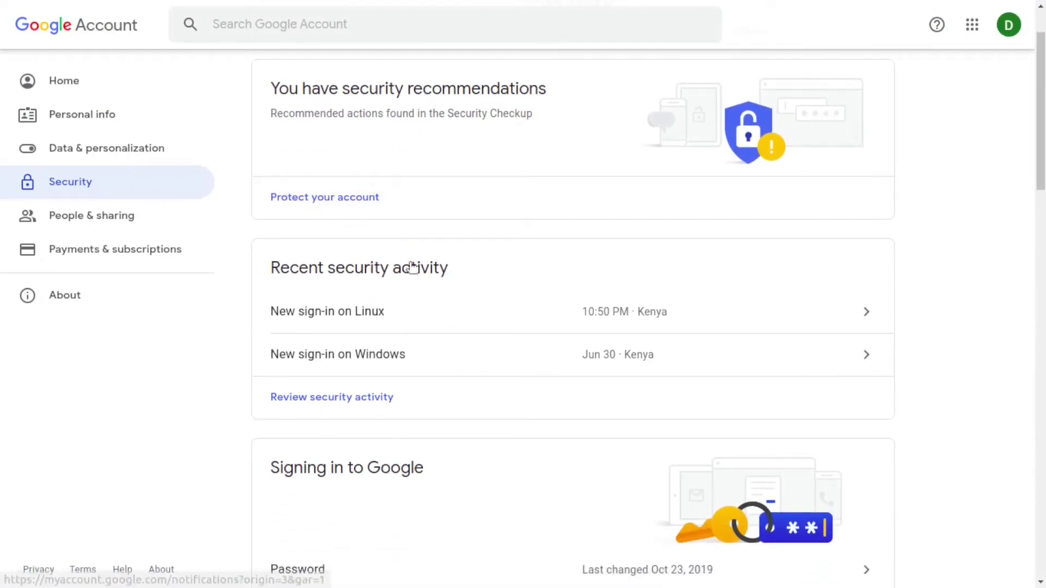
pyautogui.scroll(-7, 412, 267)
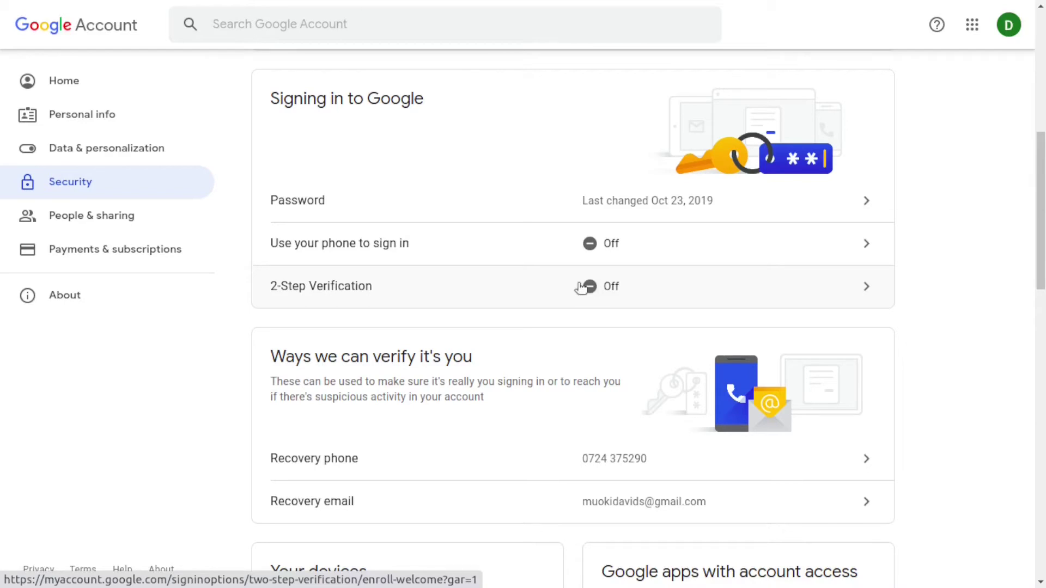
# Open the 2-Step Verification row and choose Get Started to begin setup
pyautogui.click(677, 291)
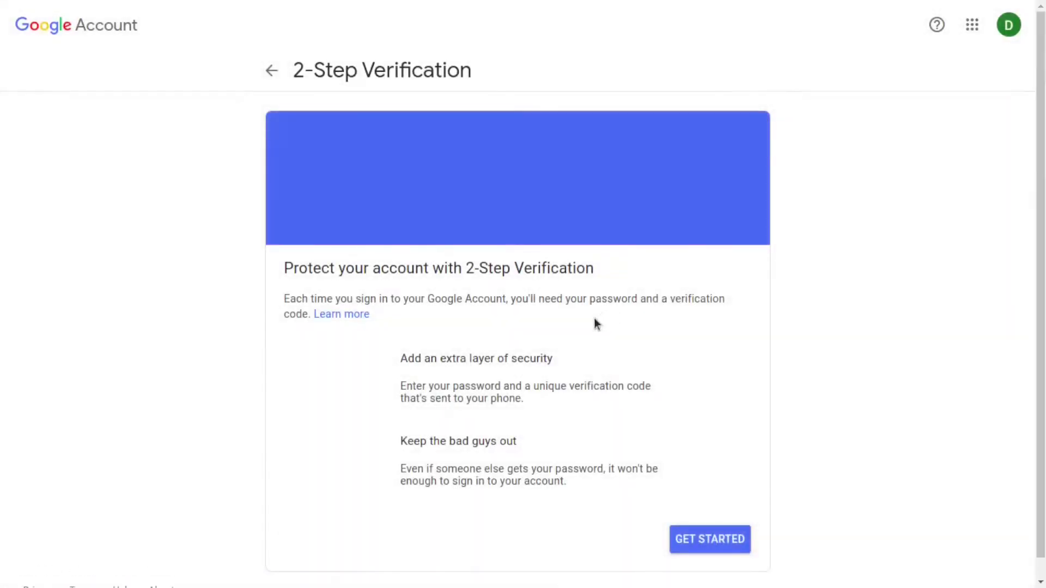
pyautogui.scroll(-1, 607, 432)
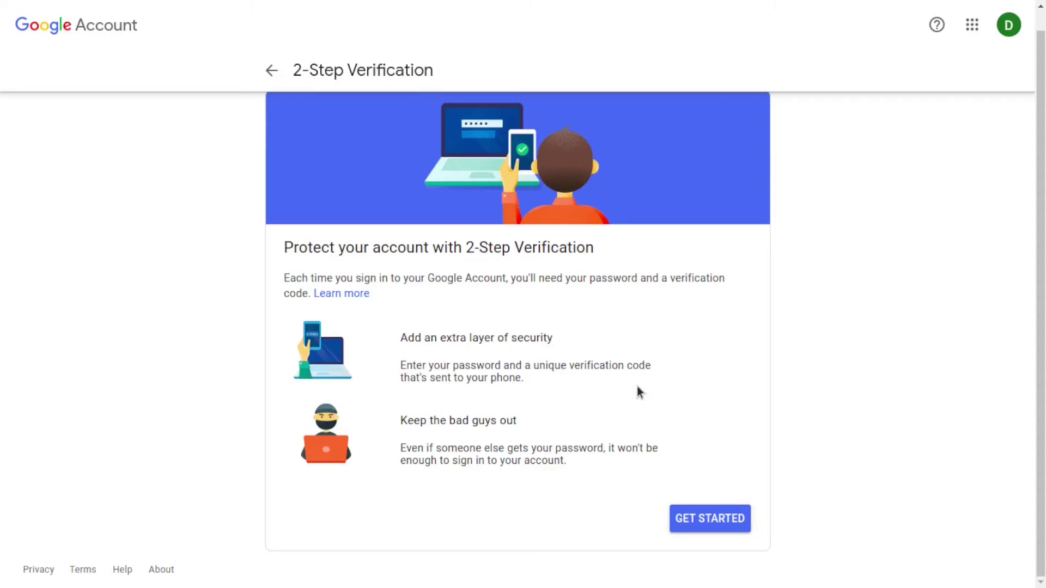
pyautogui.click(700, 519)
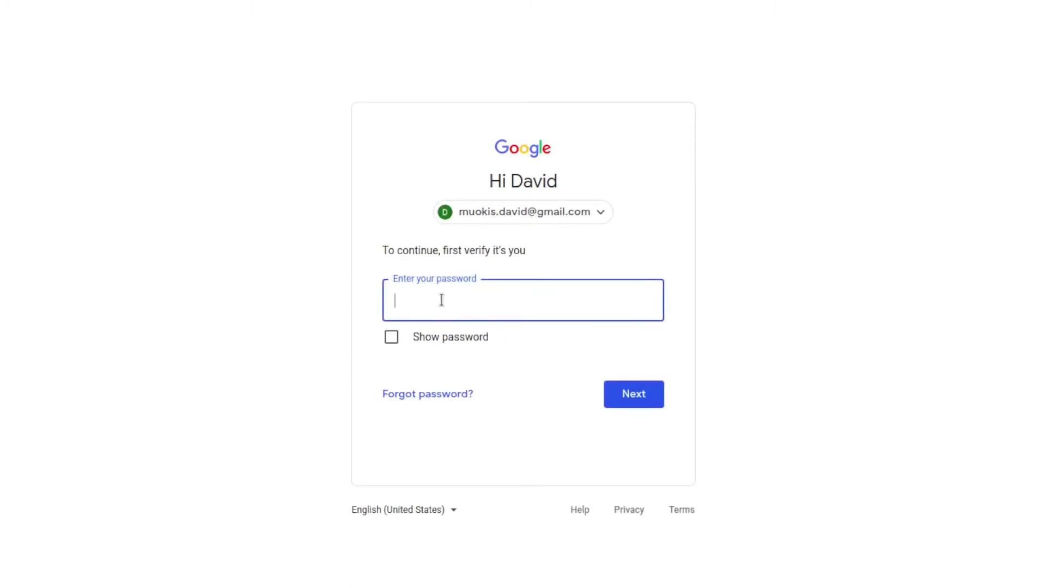
# Re-enter the account password and accept the Redmi Note 9 Pro for sign-in prompts
pyautogui.write('••••••••••••••••••••••')
pyautogui.click(639, 394)
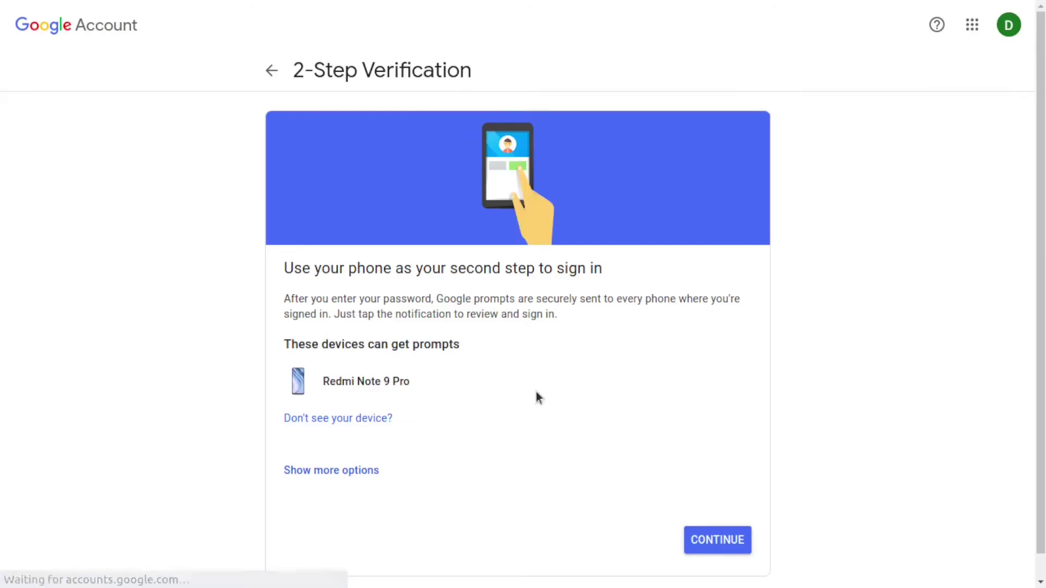
pyautogui.scroll(-1, 536, 392)
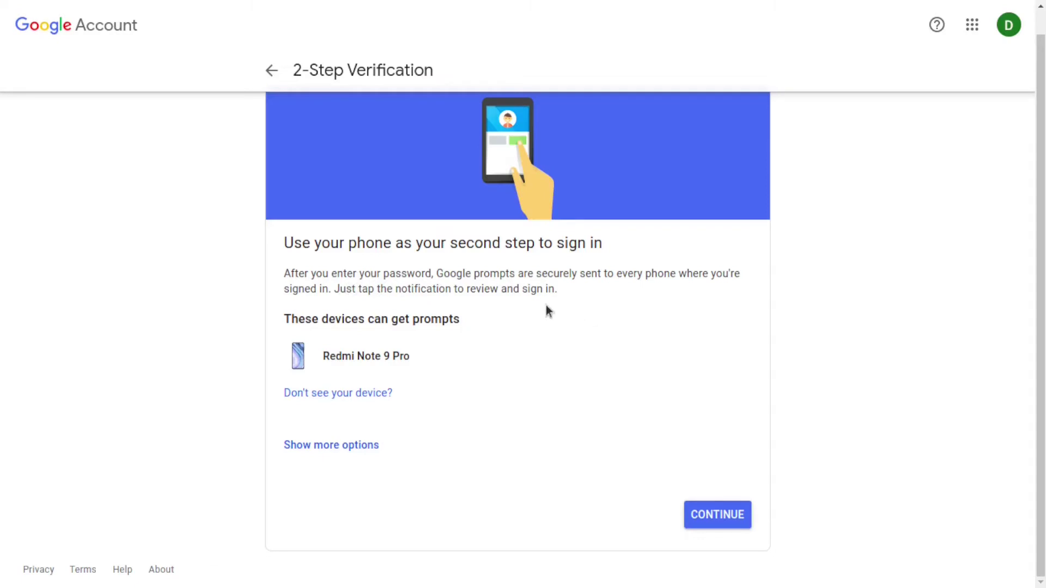
pyautogui.click(709, 517)
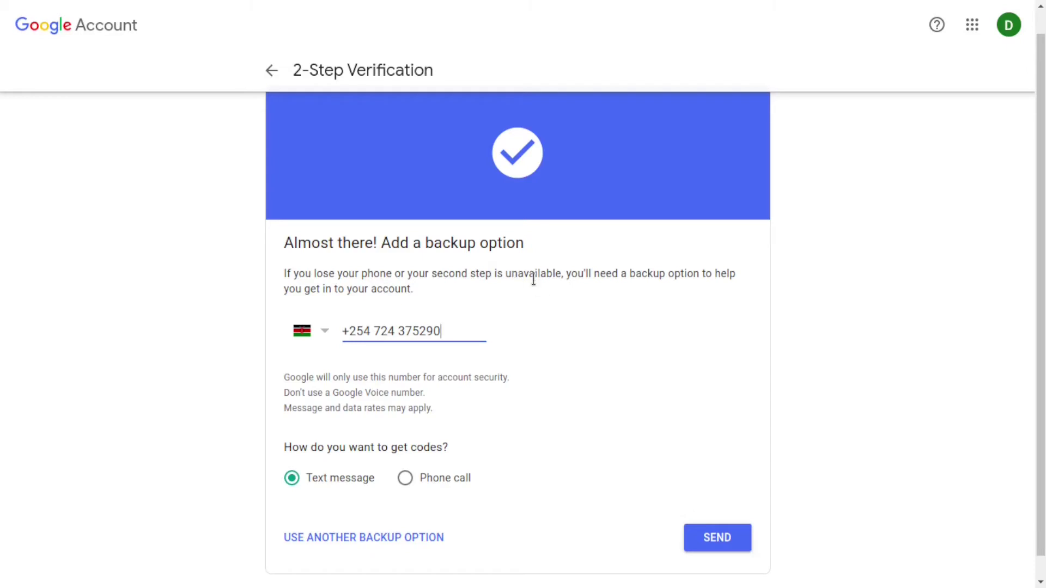
# Keep the prefilled backup phone number with Text message selected and send the code
pyautogui.scroll(-1, 548, 352)
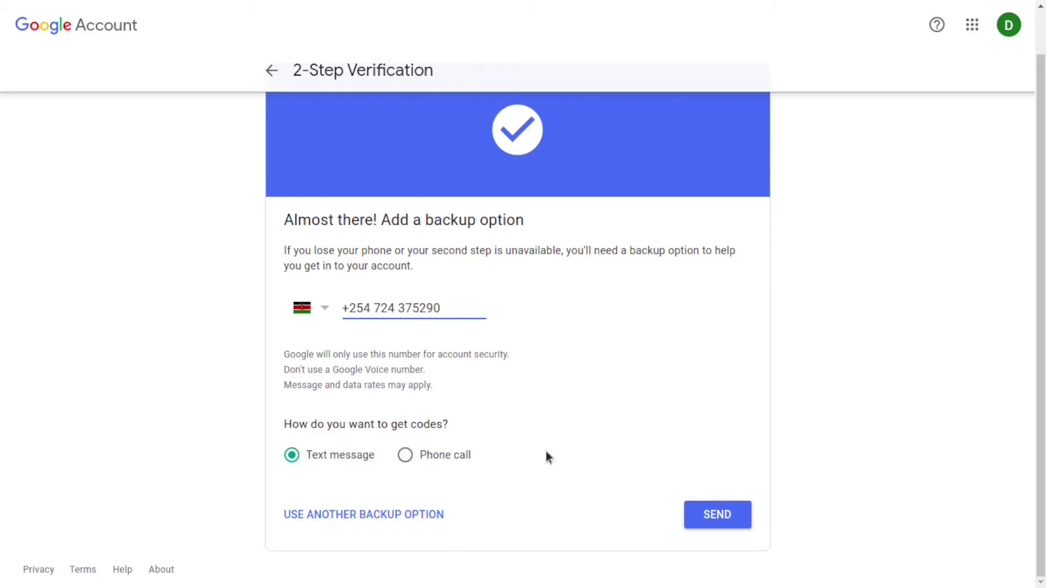
pyautogui.click(715, 515)
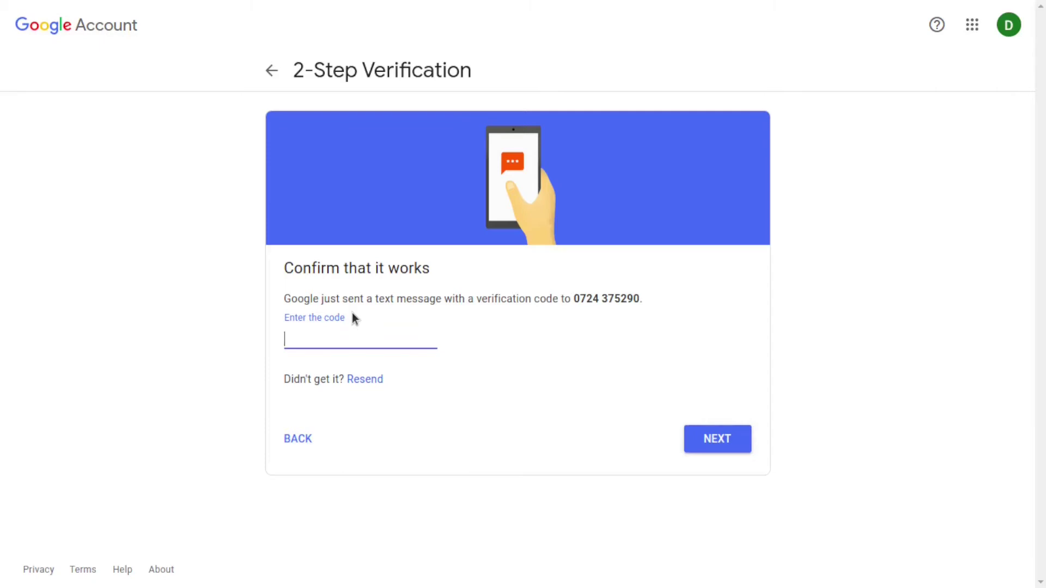
# Enter the six-digit code received by text message and submit it
pyautogui.click(718, 439)
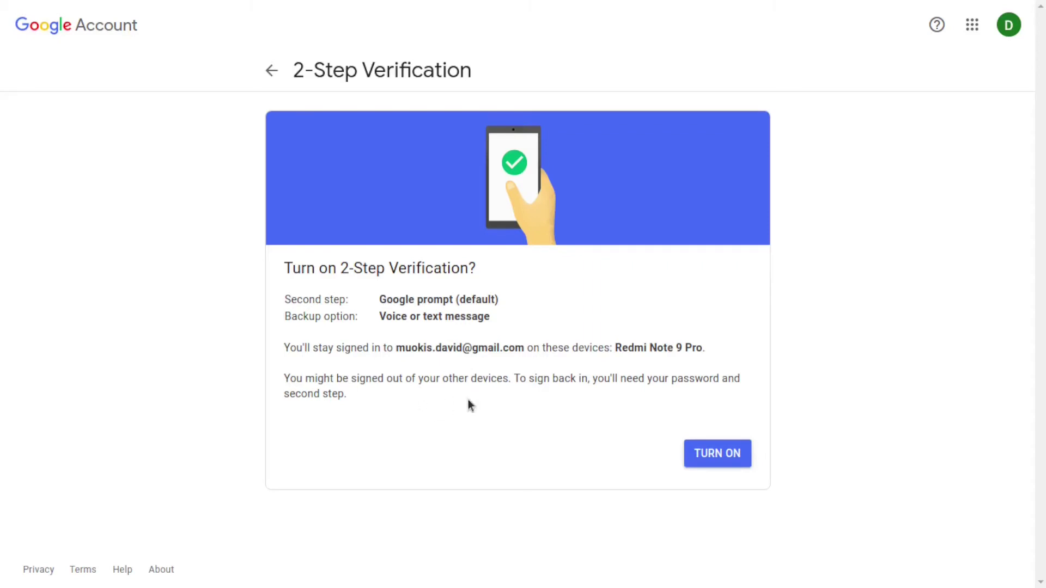
# Confirm Turn On to activate 2-Step Verification with Google prompts and text-message backup
pyautogui.click(717, 453)
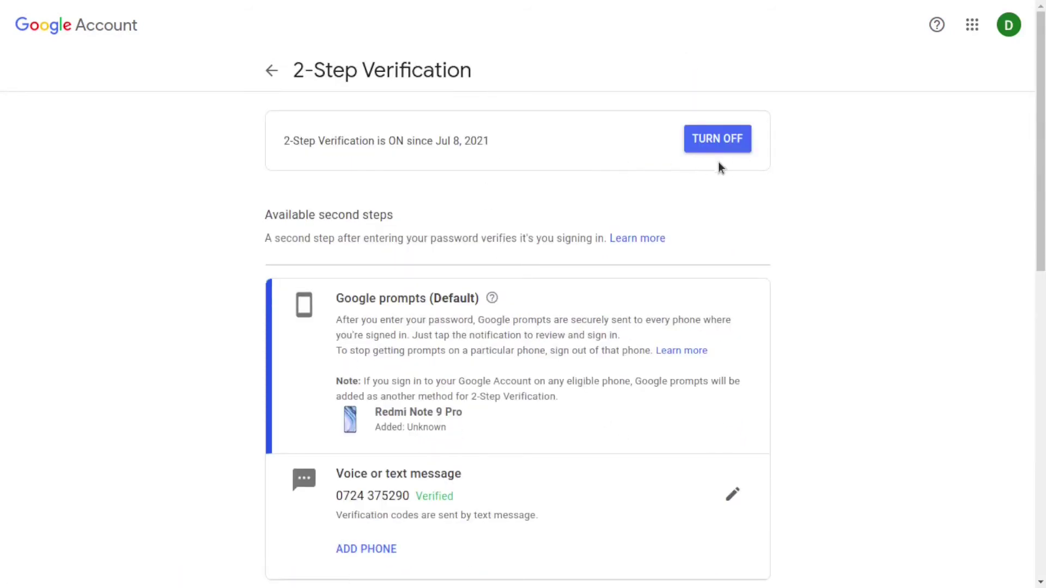
# Go back to Security, confirm 2-Step Verification now reads On, and exit full screen with F11
pyautogui.click(273, 72)
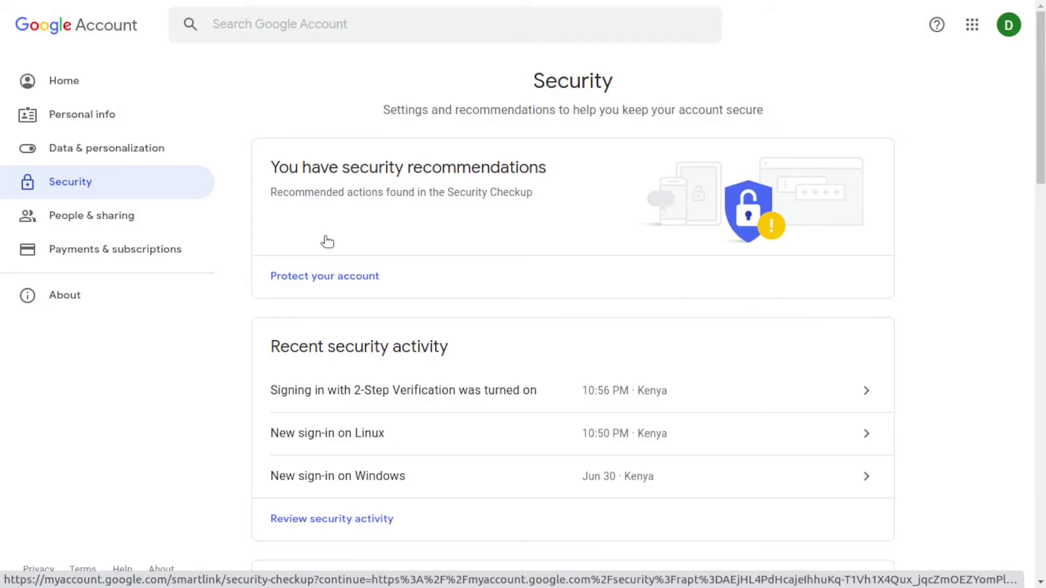
pyautogui.scroll(-2, 519, 310)
pyautogui.scroll(2, 518, 310)
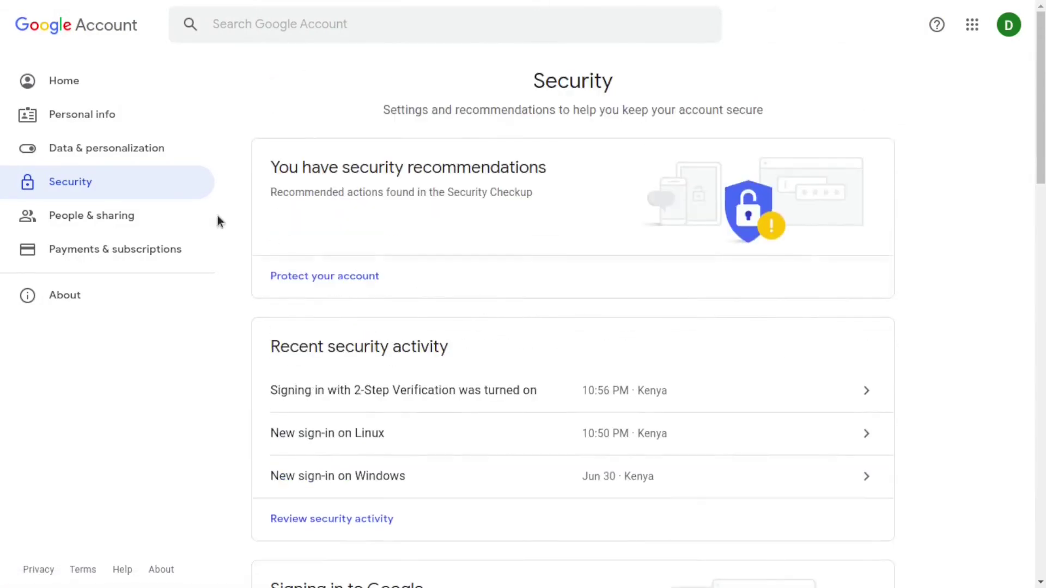
pyautogui.scroll(-7, 499, 285)
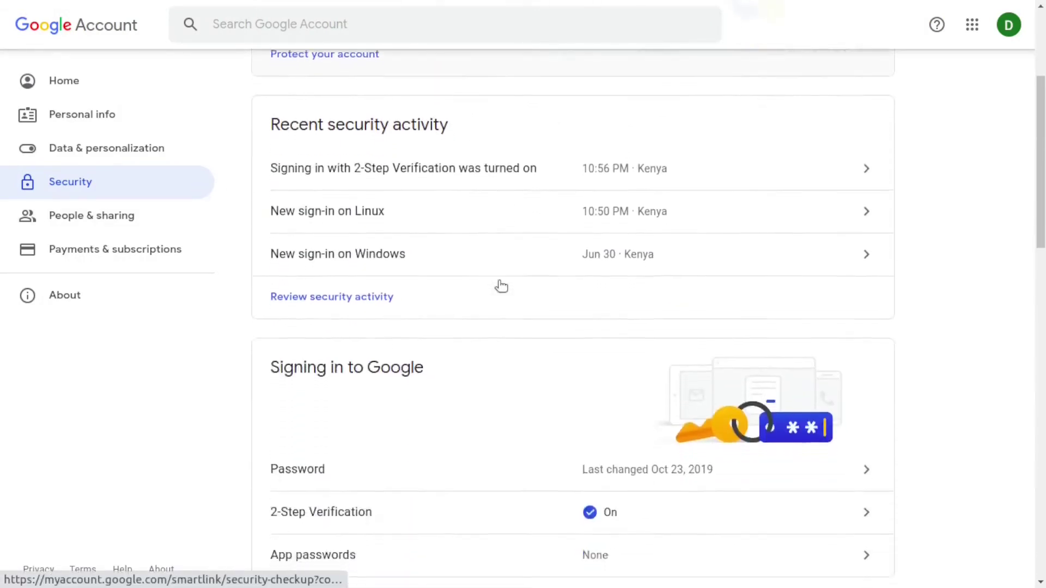
pyautogui.scroll(-2, 500, 285)
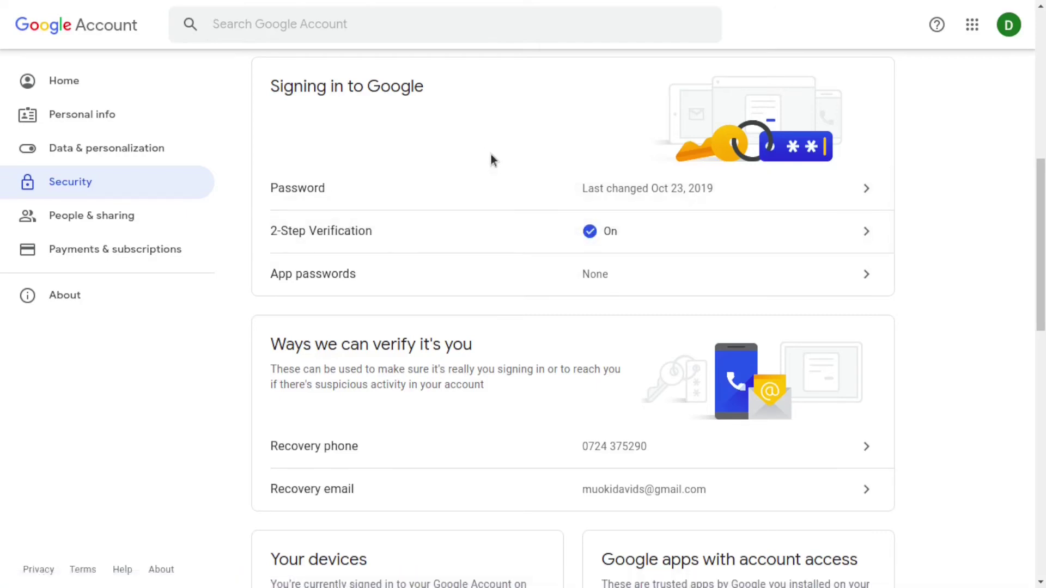
pyautogui.scroll(9, 491, 155)
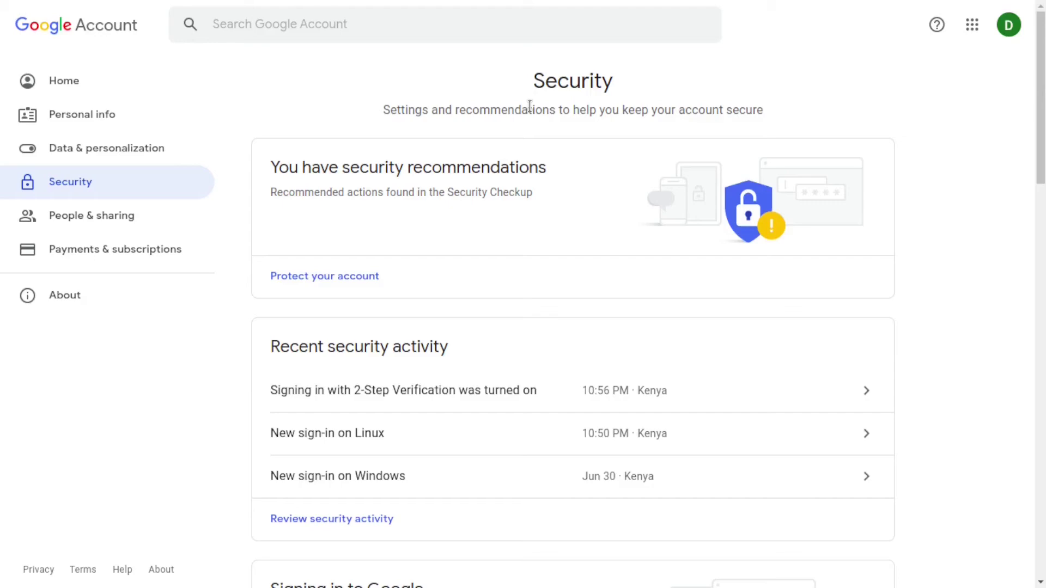
pyautogui.press('F11')
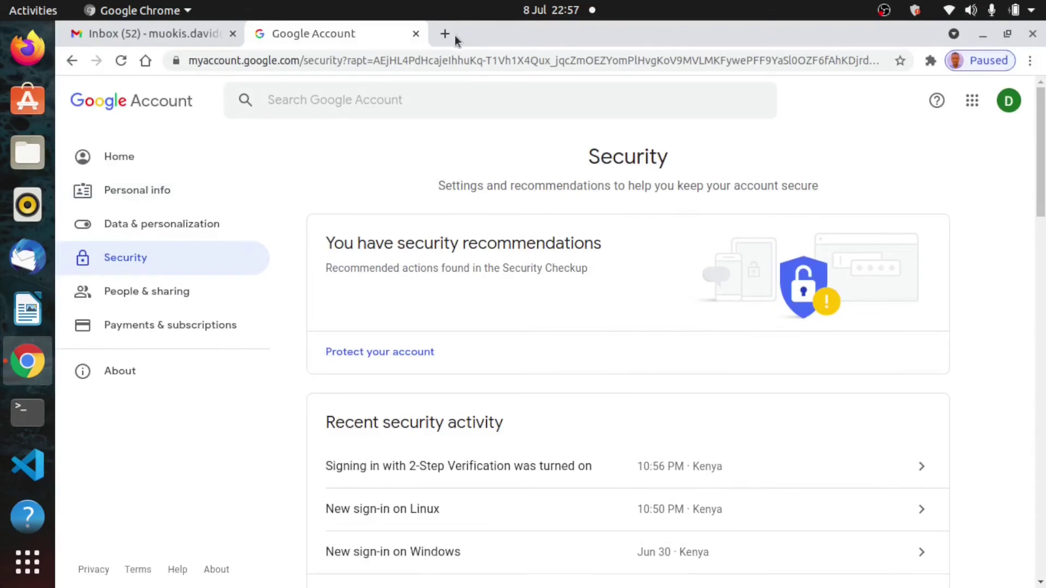
# Open a new private incognito window in Chrome
pyautogui.click(445, 34)
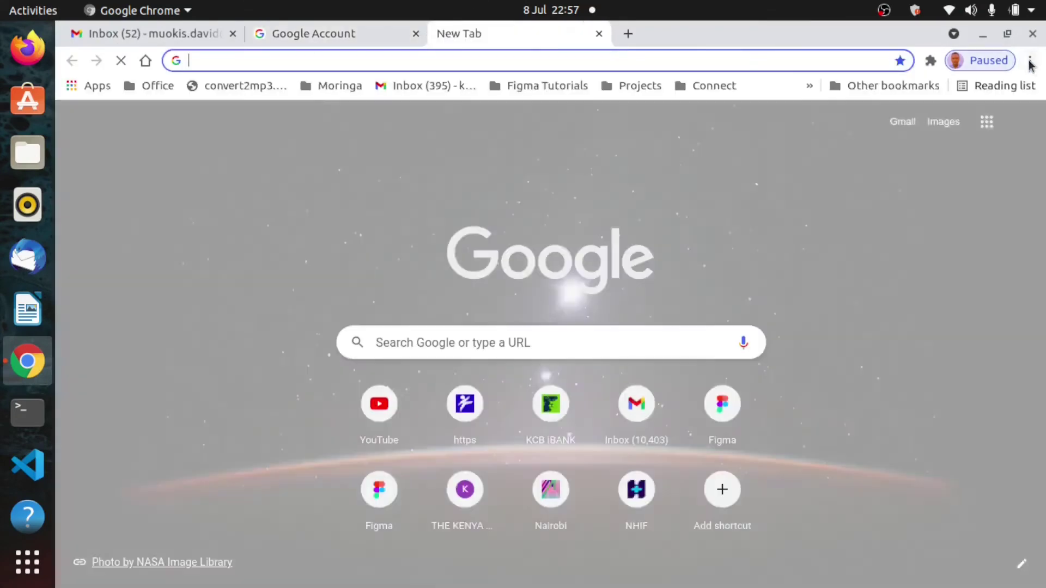
pyautogui.click(1029, 61)
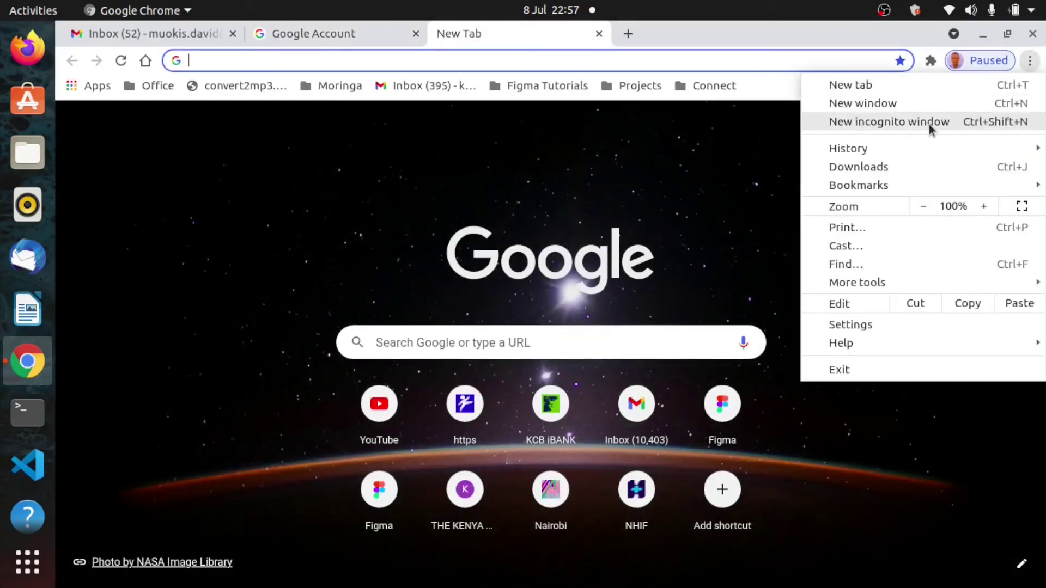
pyautogui.click(929, 123)
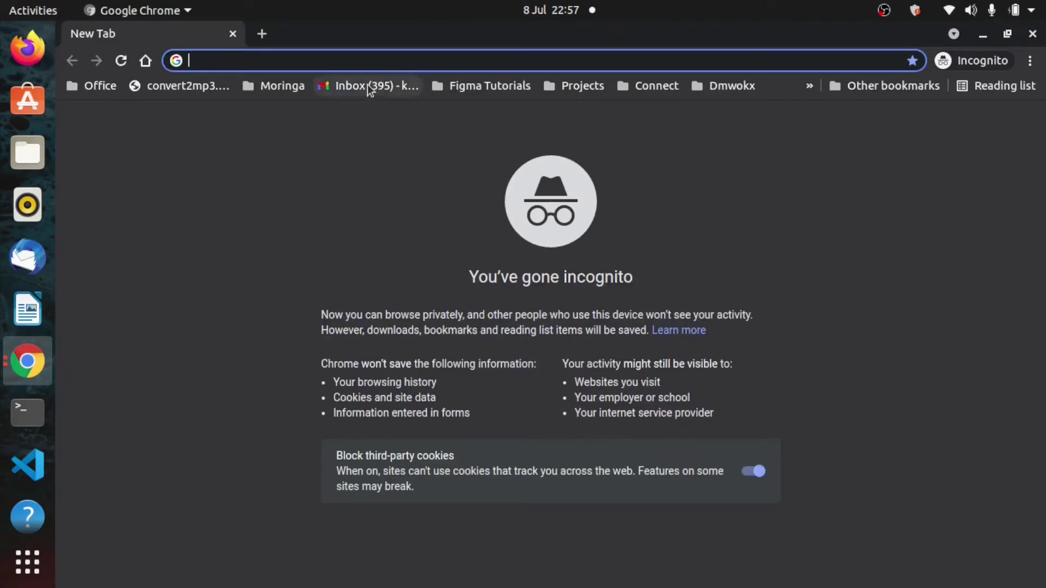
# Search 'gmail login' and go from the Gmail - Google result to the sign-in page
pyautogui.write('gmail login')
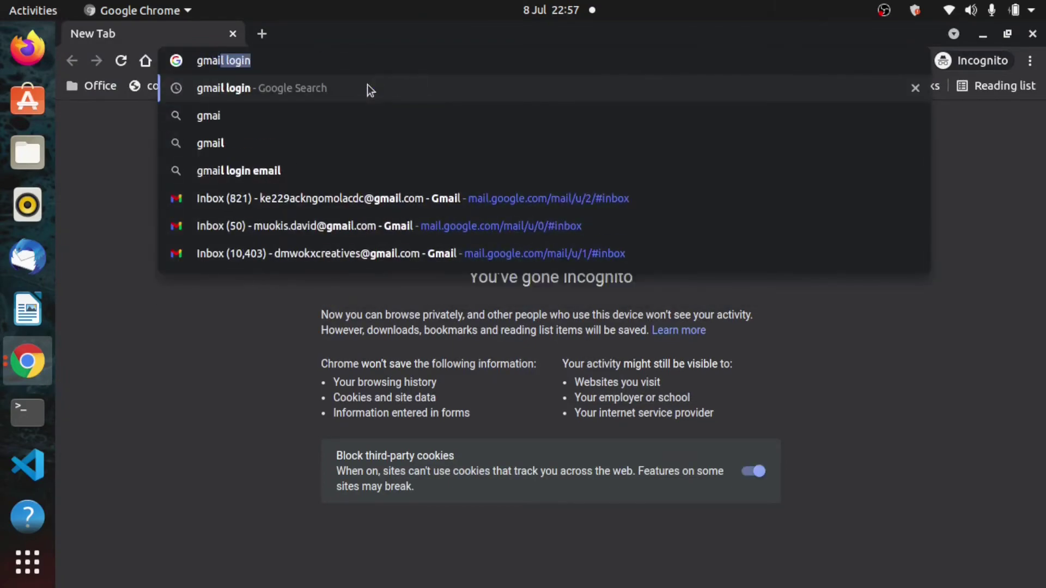
pyautogui.click(367, 87)
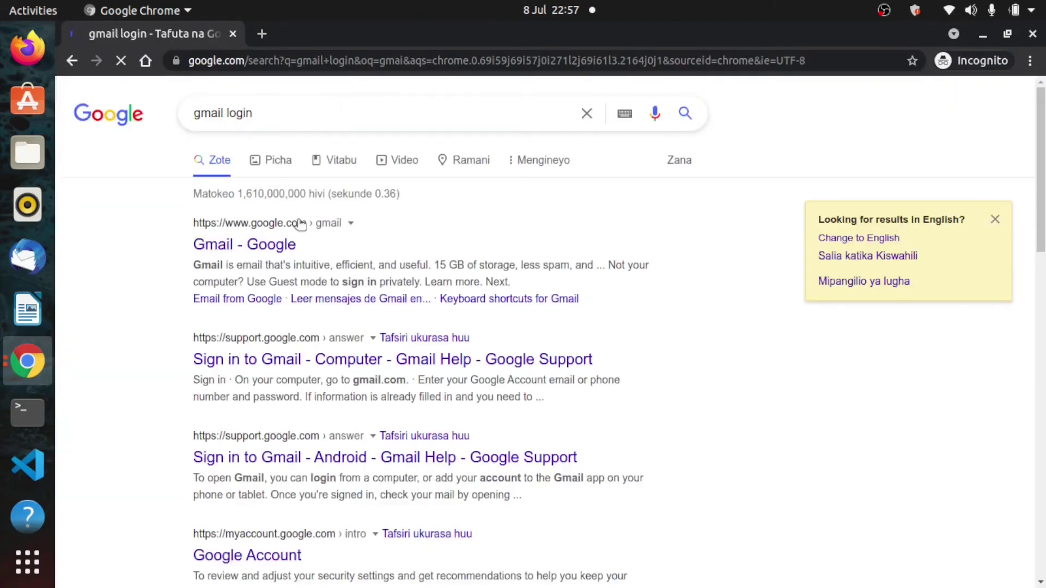
pyautogui.click(265, 251)
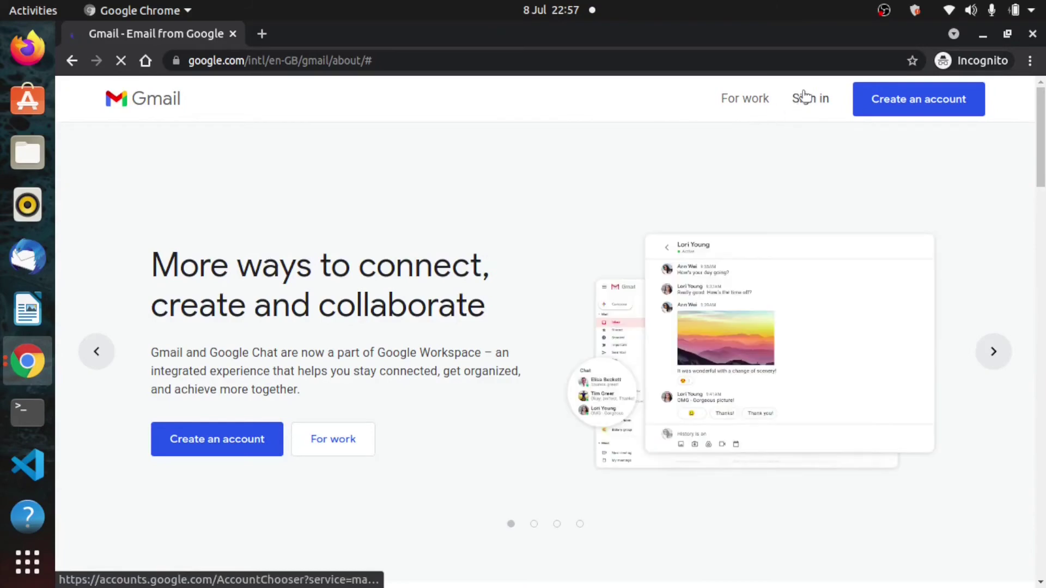
pyautogui.click(804, 98)
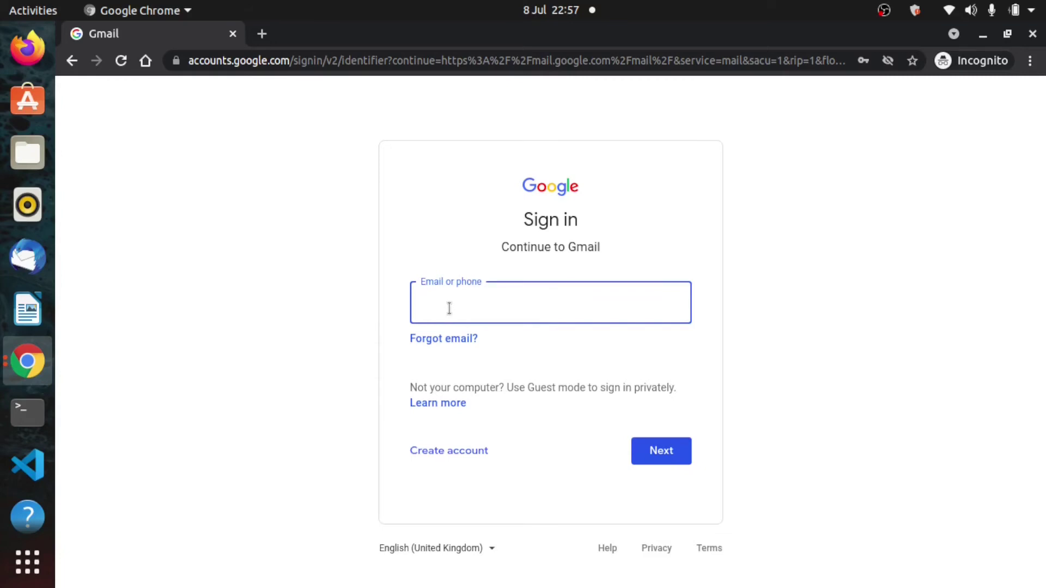
# In full screen, enter the saved account's email address and the account password to sign in
pyautogui.press('F11')
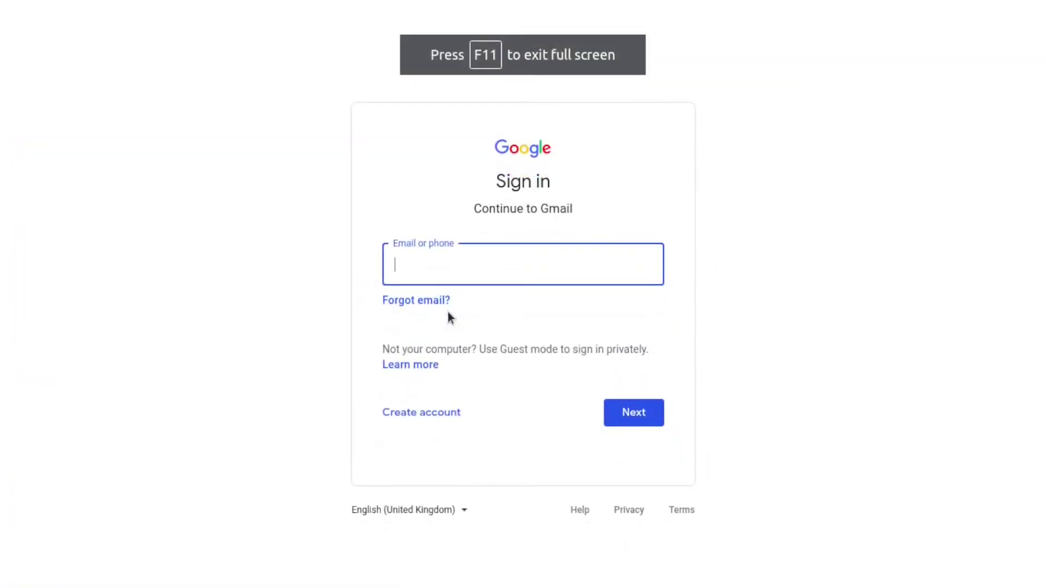
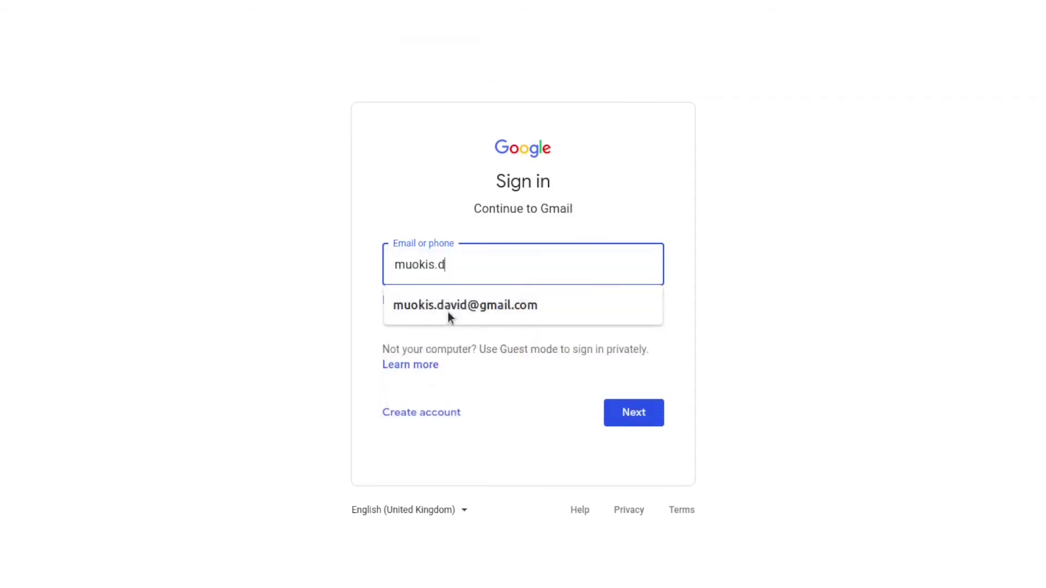
pyautogui.click(476, 303)
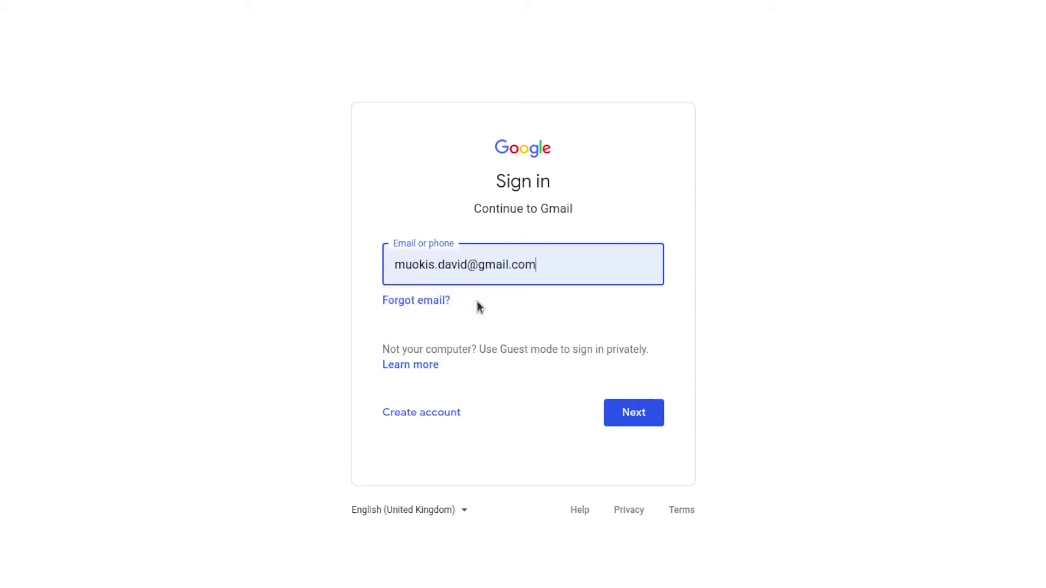
pyautogui.click(638, 420)
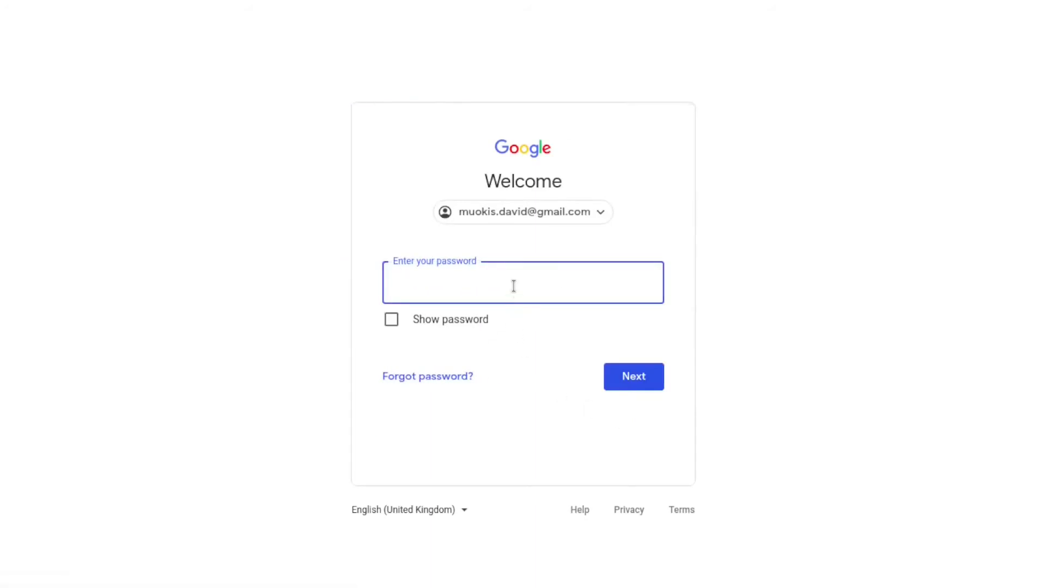
pyautogui.write('•••••••••••••••••••••')
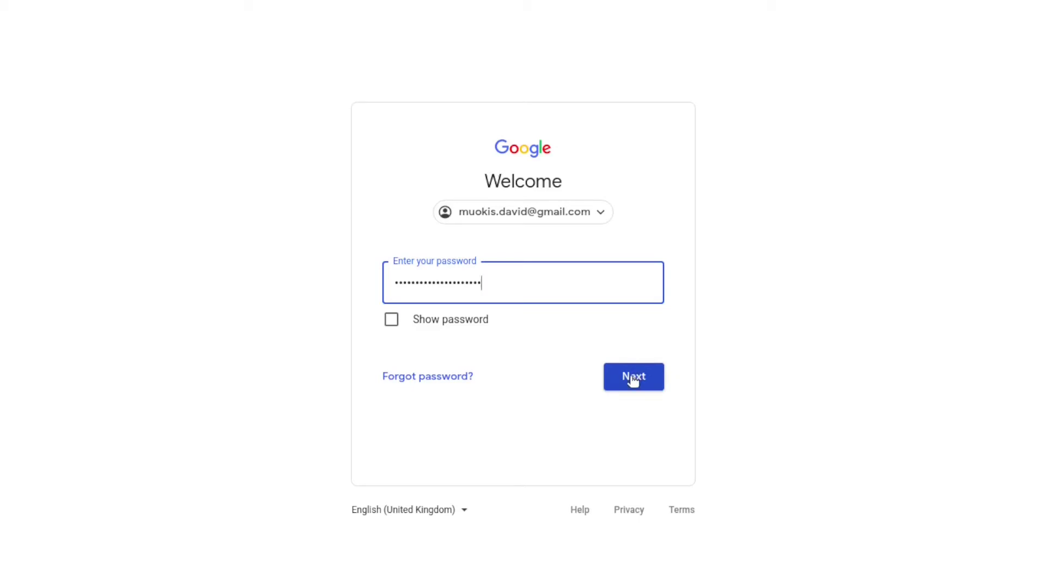
pyautogui.click(631, 380)
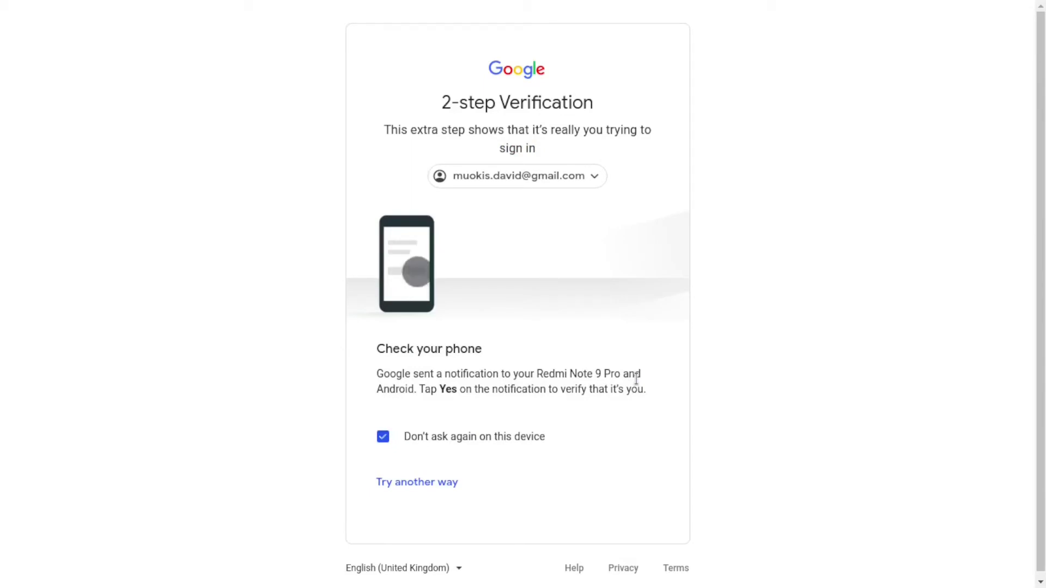
pyautogui.scroll(-1, 636, 380)
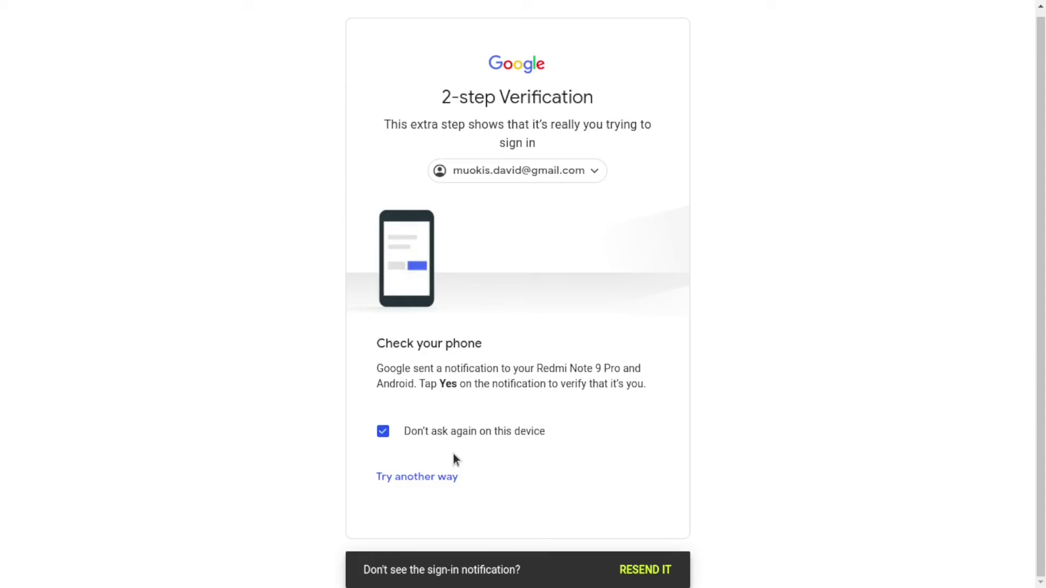
# Uncheck 'Don't ask again on this device' so verification stays required here
pyautogui.click(383, 431)
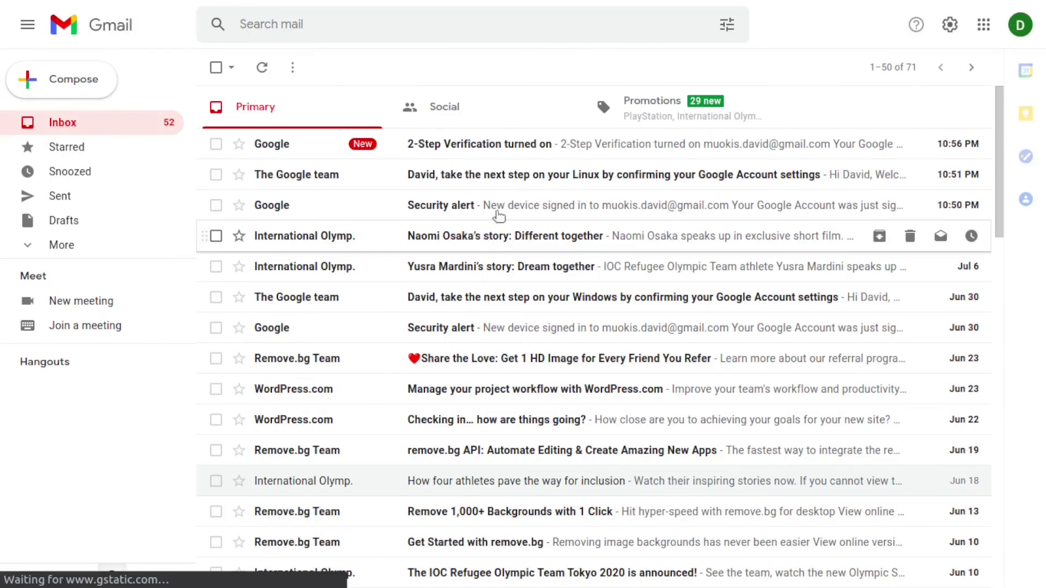
# Read Google's '2-Step Verification turned on' email and view the signed-in account's details
pyautogui.click(544, 150)
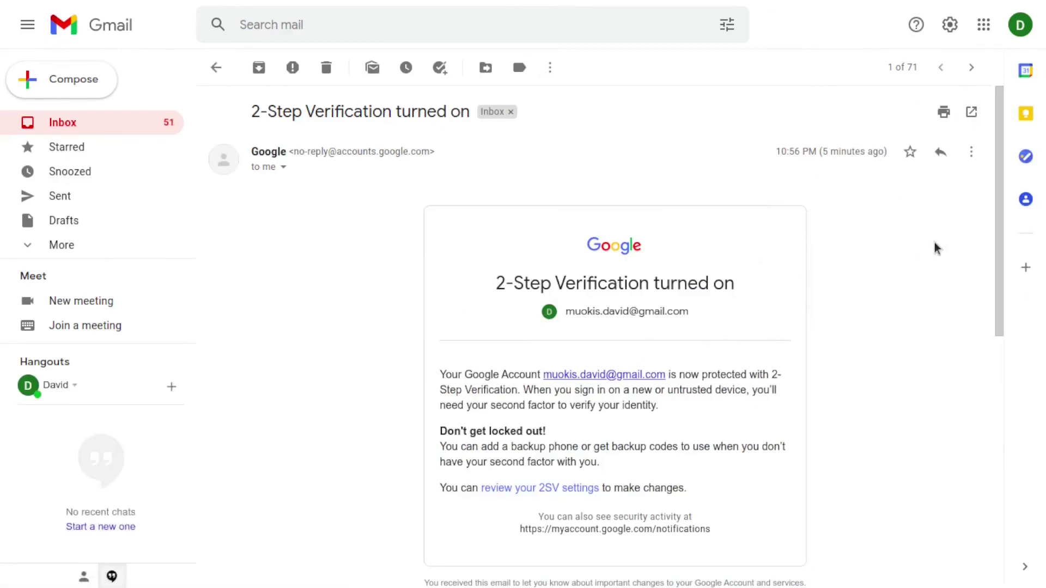
pyautogui.click(1021, 25)
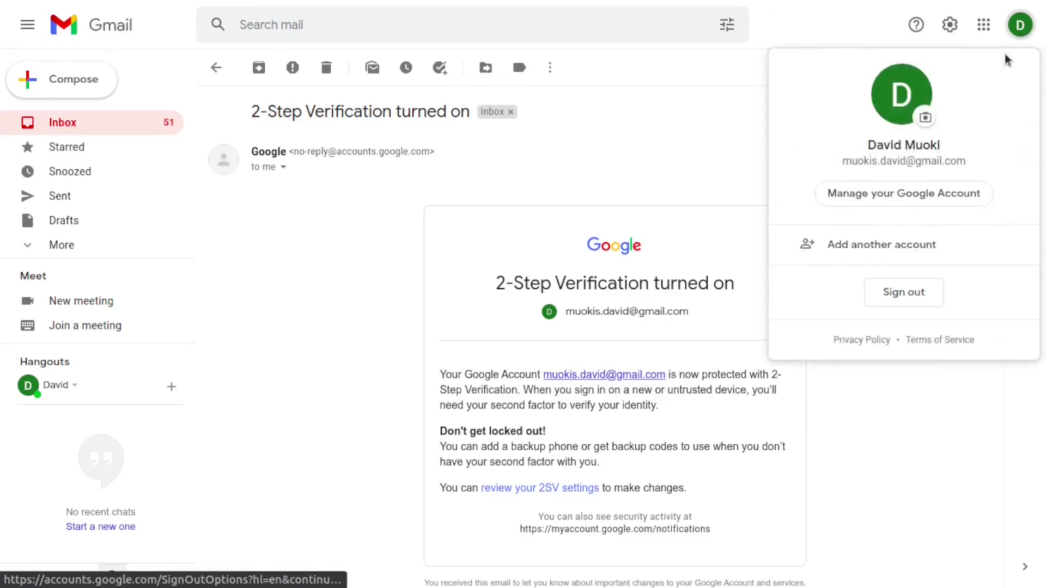